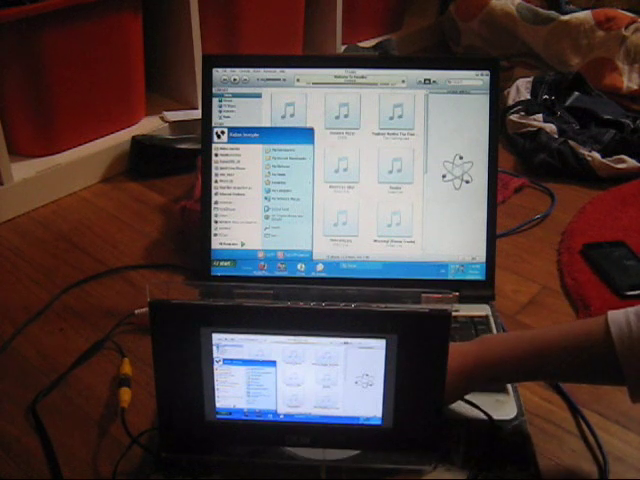
{"action": "key", "text": "Escape"}
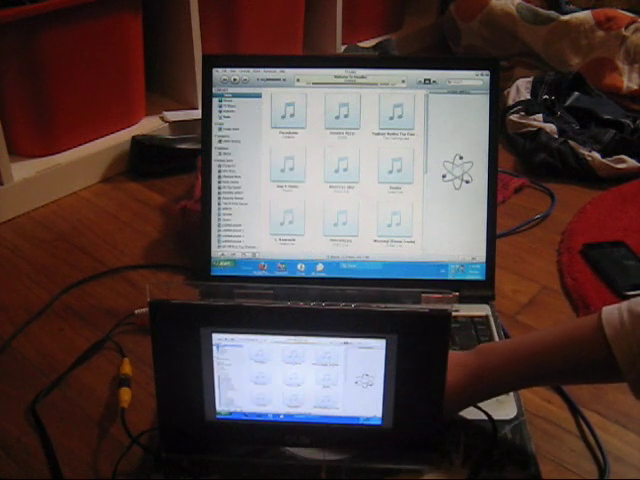
{"action": "key", "text": "super"}
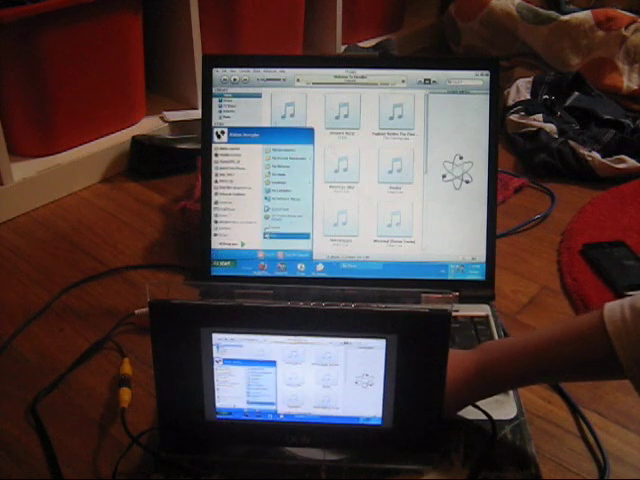
{"action": "key", "text": "Up"}
{"action": "key", "text": "Right"}
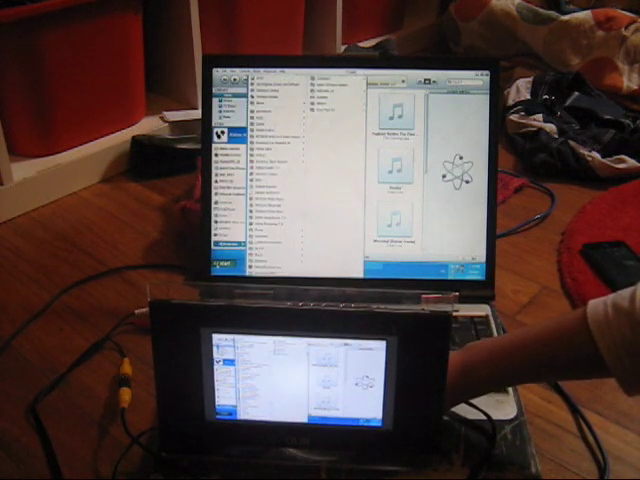
{"action": "key", "text": "Escape"}
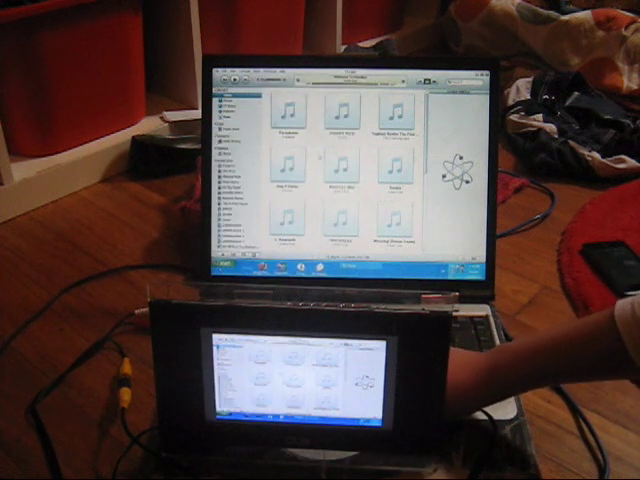